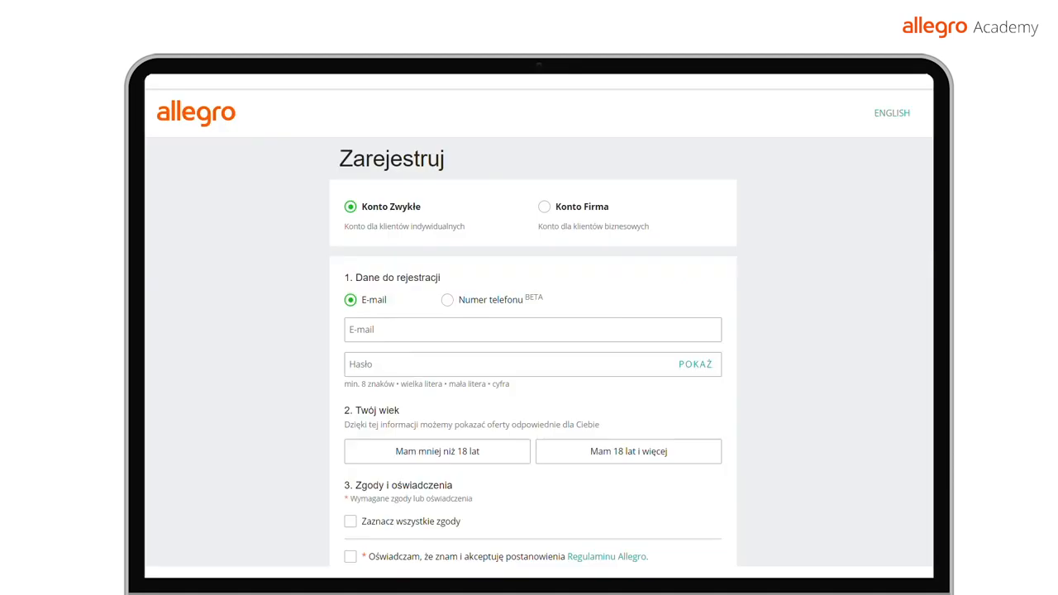
Step: Switch the registration form to English and select the Business Account type
click(897, 115)
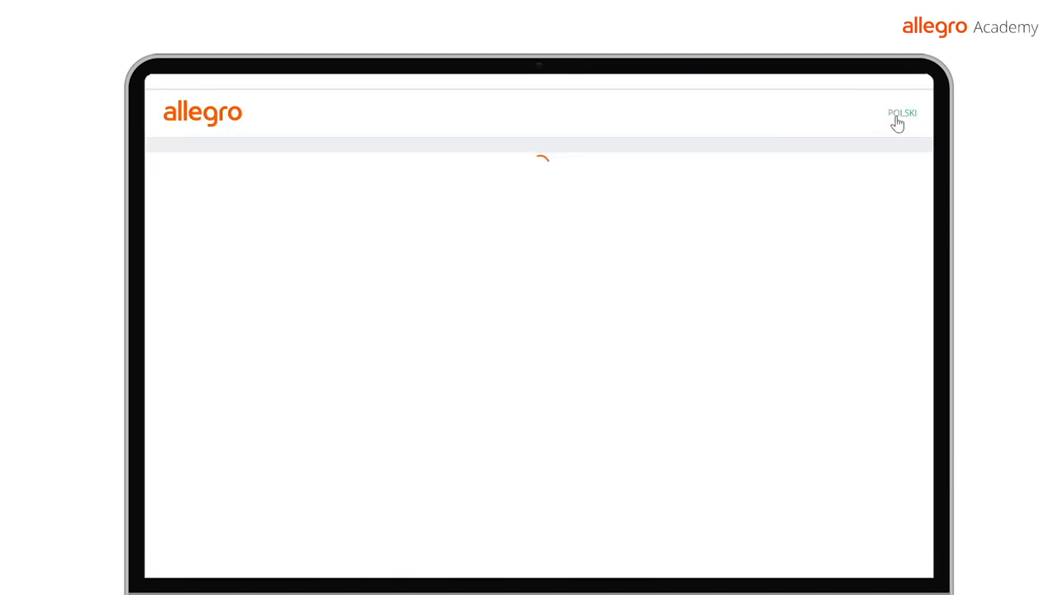
click(544, 207)
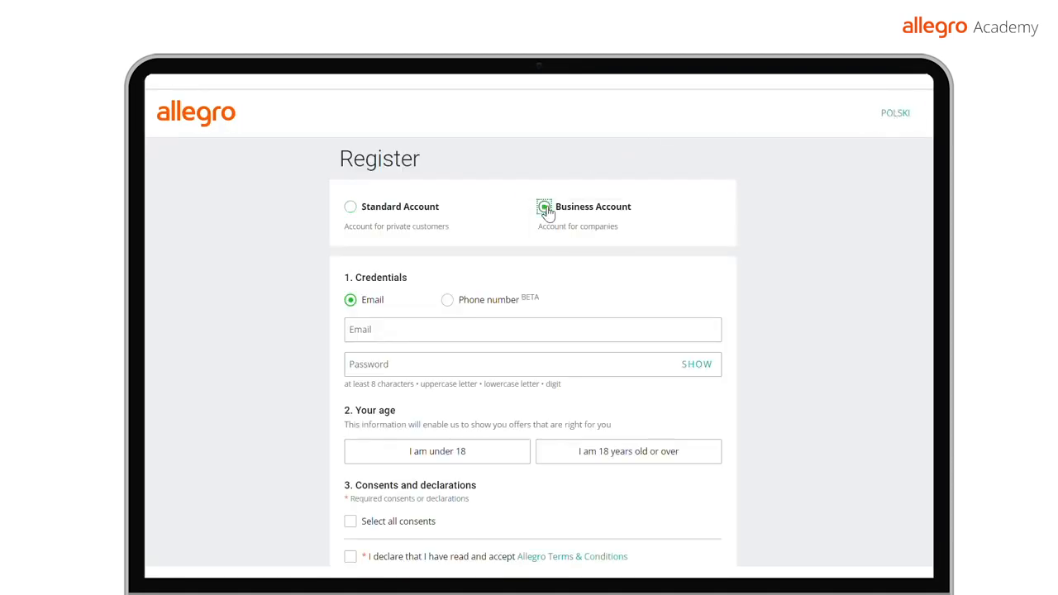
Step: Fill in the account's e-mail, login, password and phone number
click(552, 296)
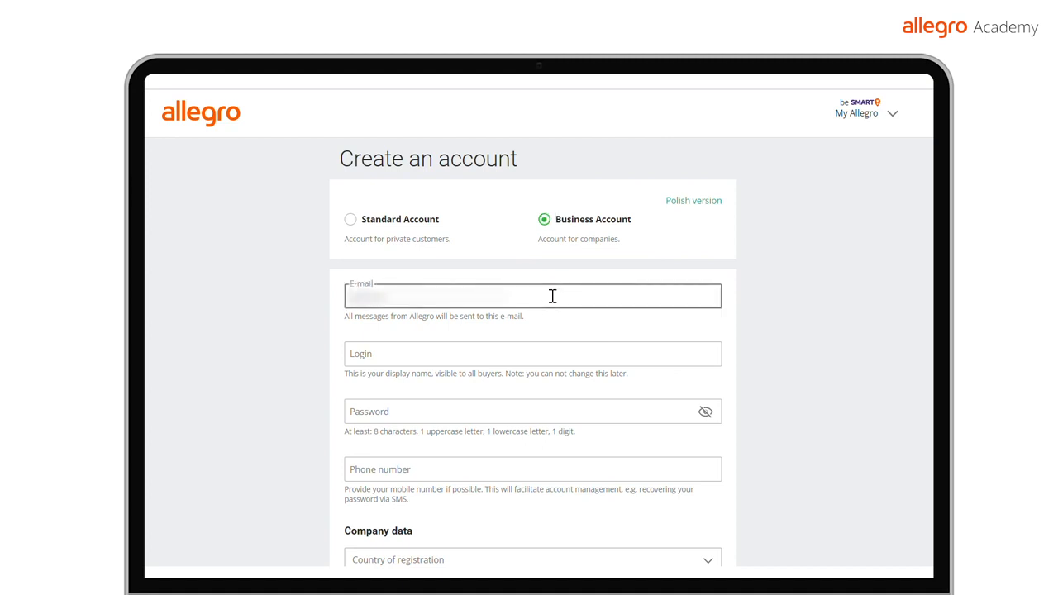
key(Tab)
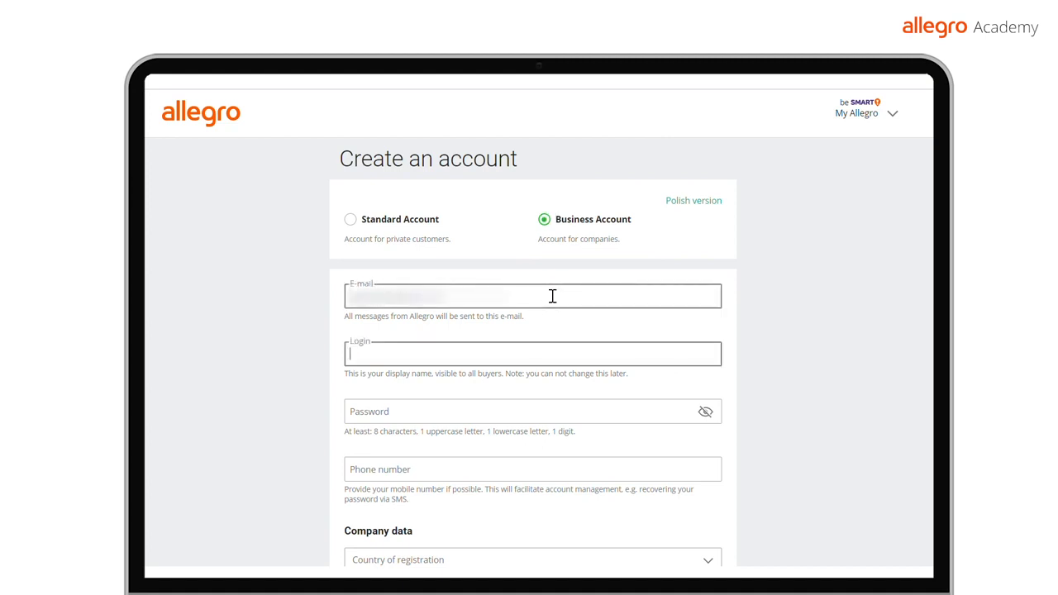
key(Tab)
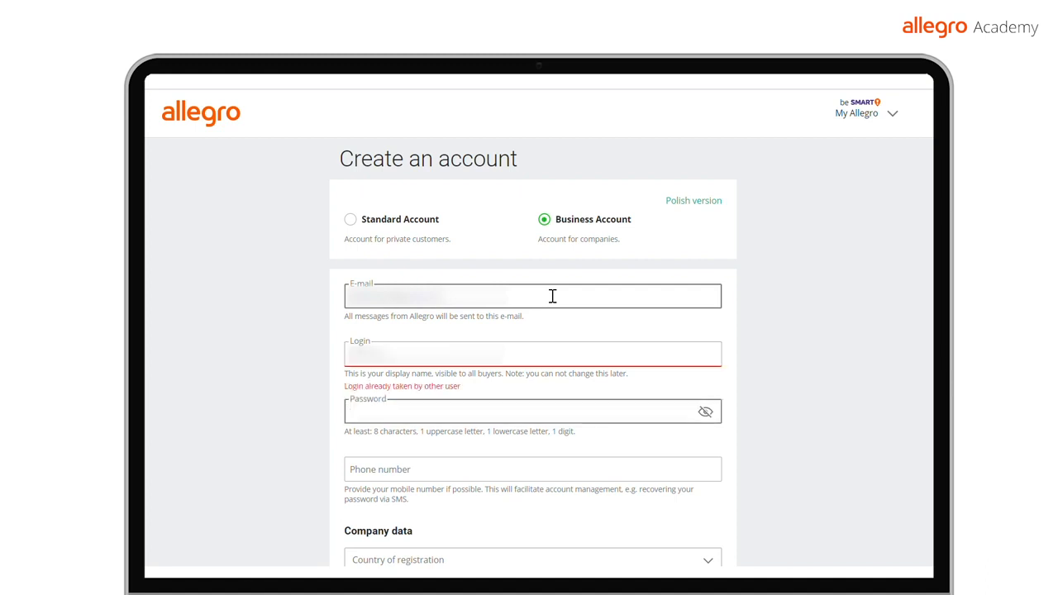
click(425, 431)
click(464, 412)
text(•••••••••••)
click(521, 467)
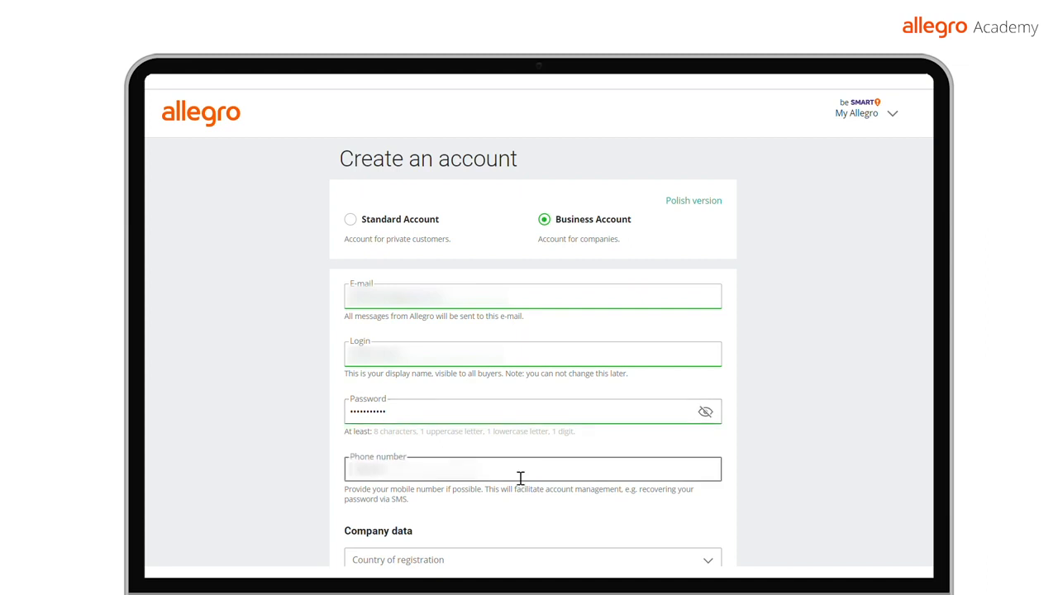
click(814, 384)
Step: Set the company's country of registration to Turkey and enter its tax ID number and the registered name TestName
scroll(814, 383, down, 3)
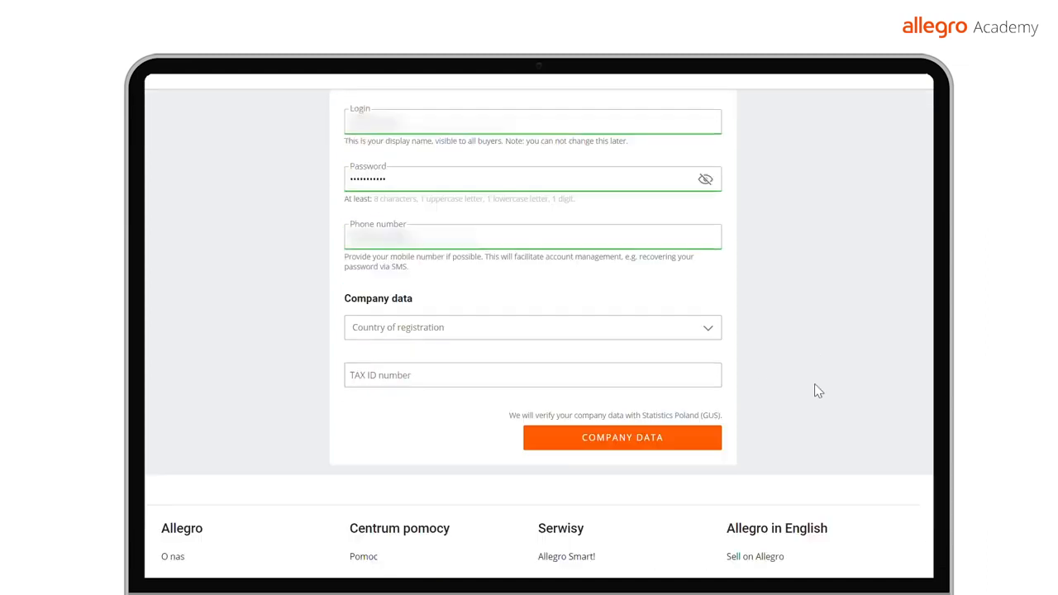
click(629, 321)
text(Tur)
click(507, 329)
click(497, 367)
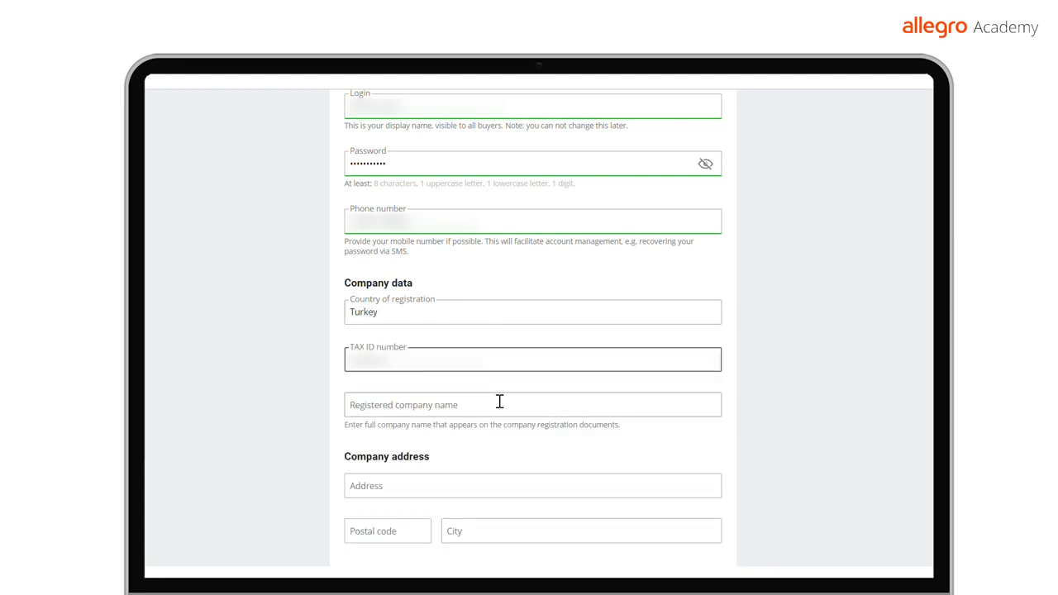
click(500, 402)
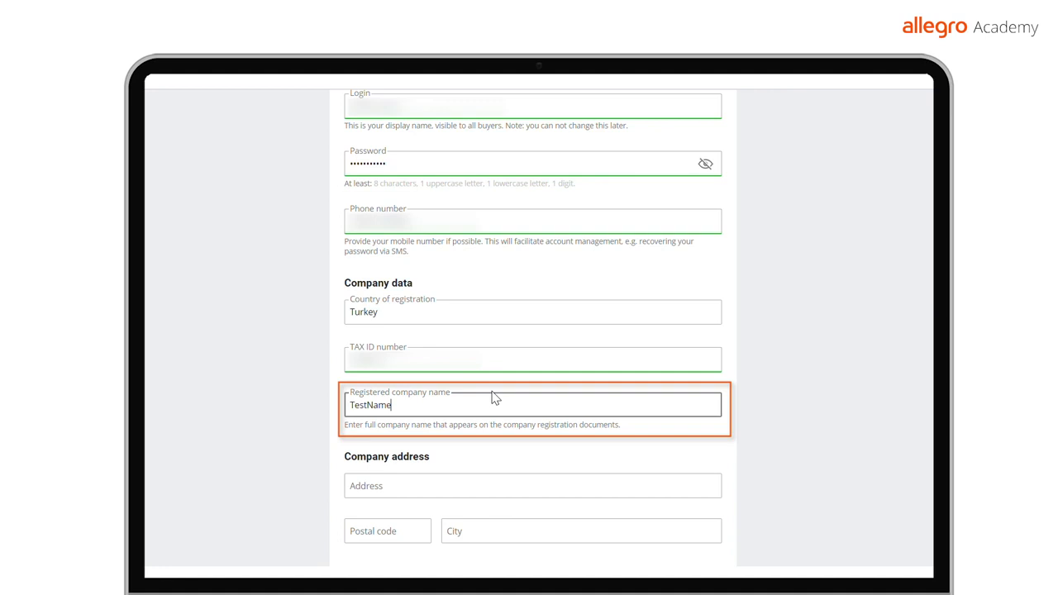
Step: Fill in the company address with its street, postal code and city
scroll(492, 394, down, 1)
click(491, 404)
click(397, 457)
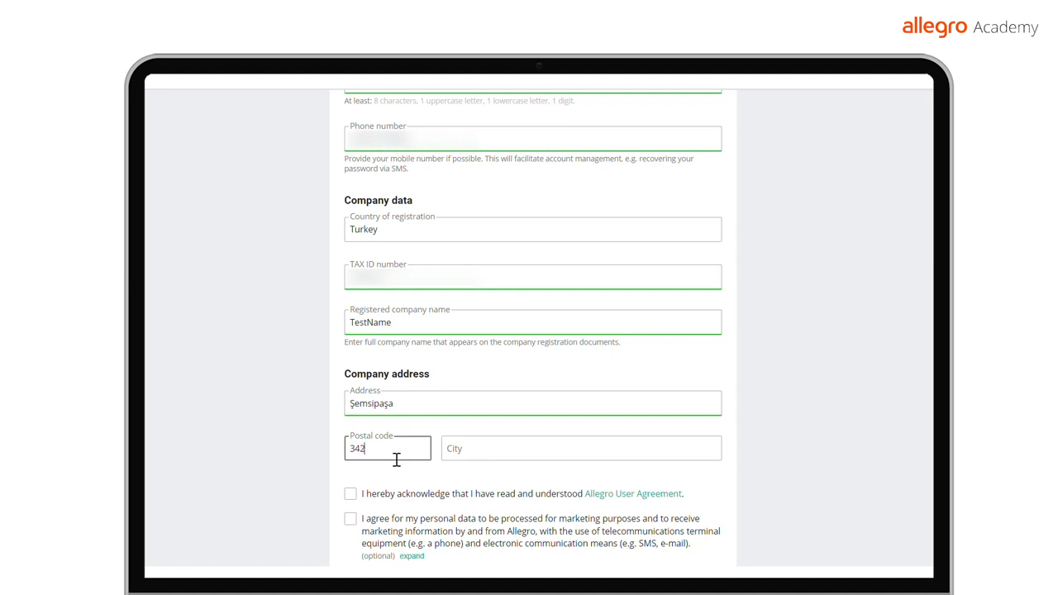
click(486, 452)
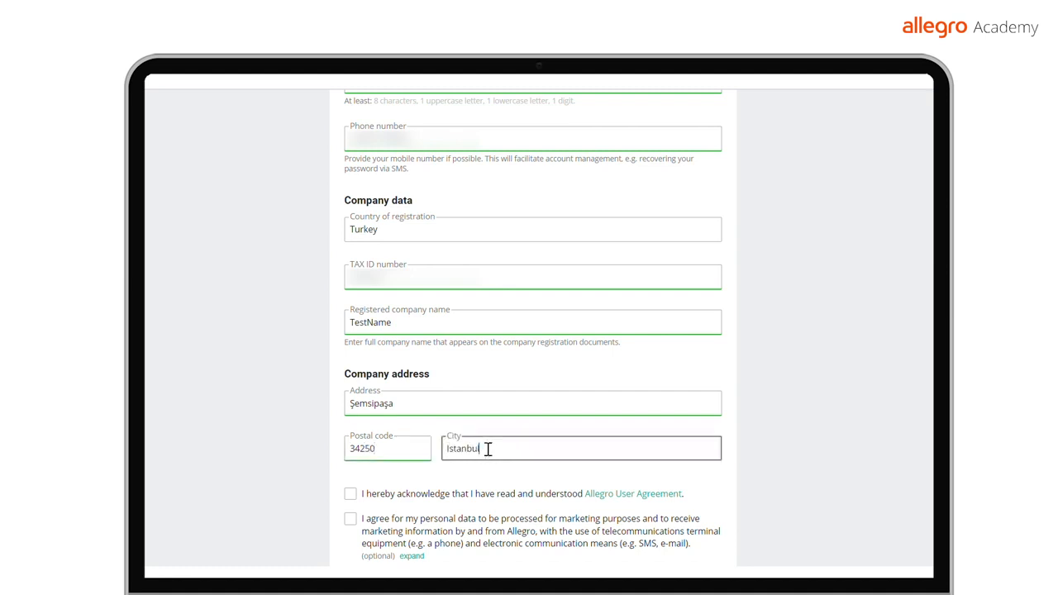
text(Istanbul)
Step: Acknowledge the Allegro User Agreement, leaving the optional marketing consents off, and create the account
scroll(483, 434, down, 1)
click(482, 416)
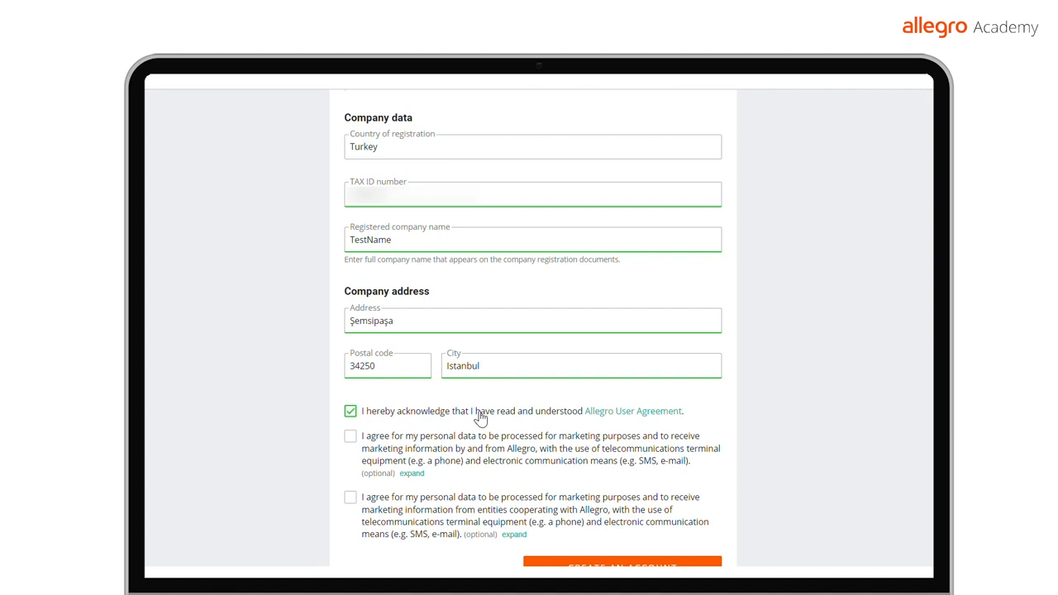
scroll(481, 417, down, 1)
click(613, 501)
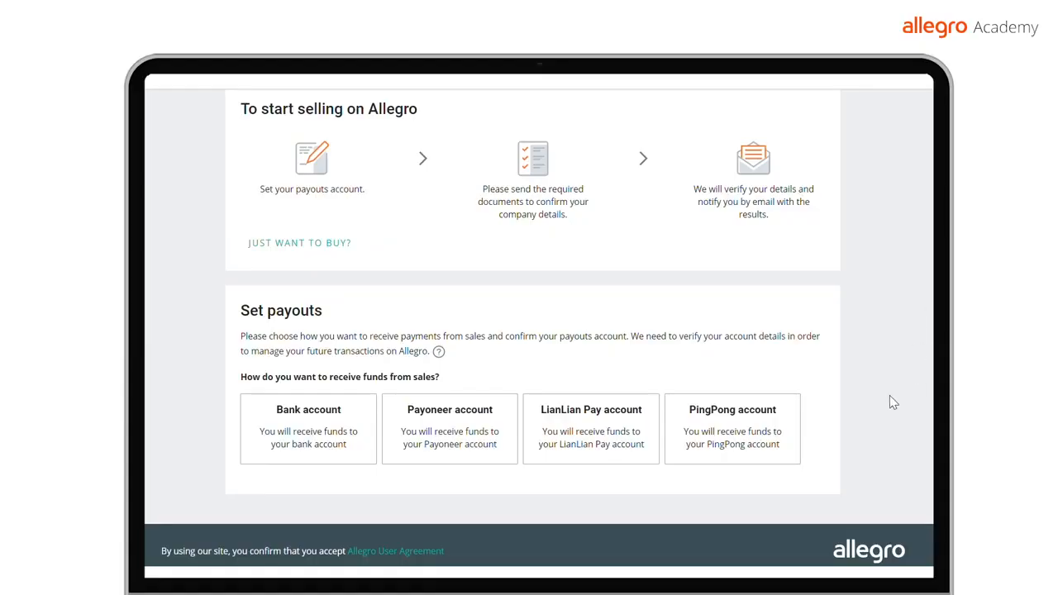
Step: Choose a bank account as the way to receive funds from sales
click(327, 447)
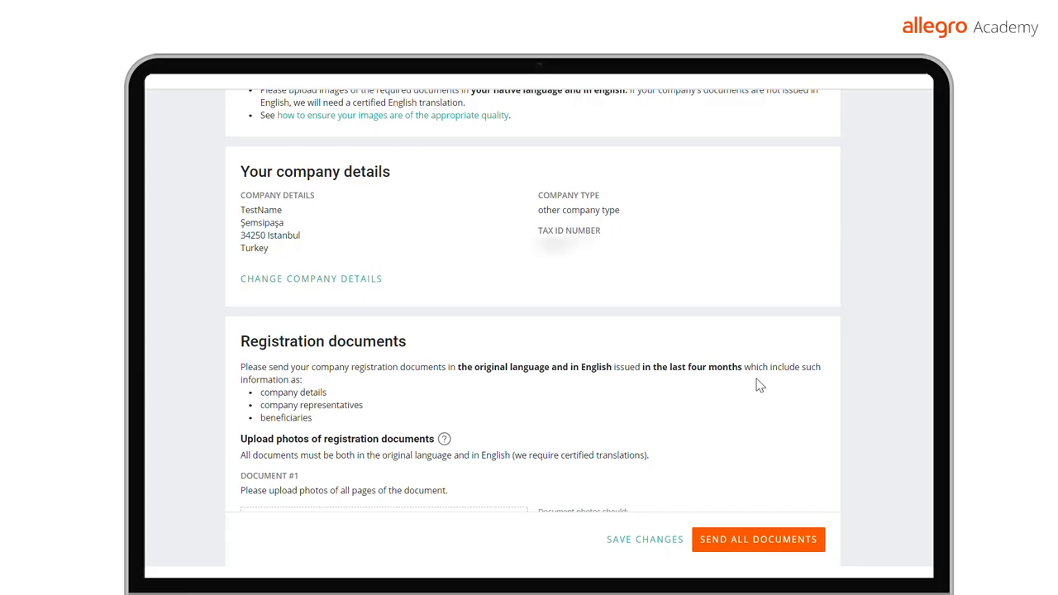
Step: Upload sample doc 1.pdf as the first company registration document
scroll(755, 316, down, 3)
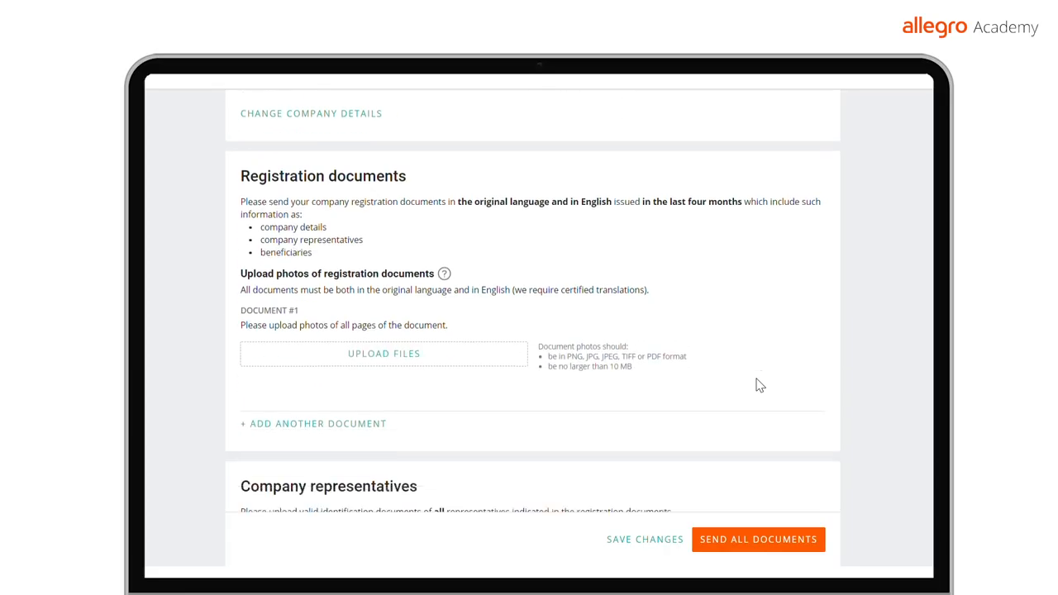
scroll(756, 380, down, 2)
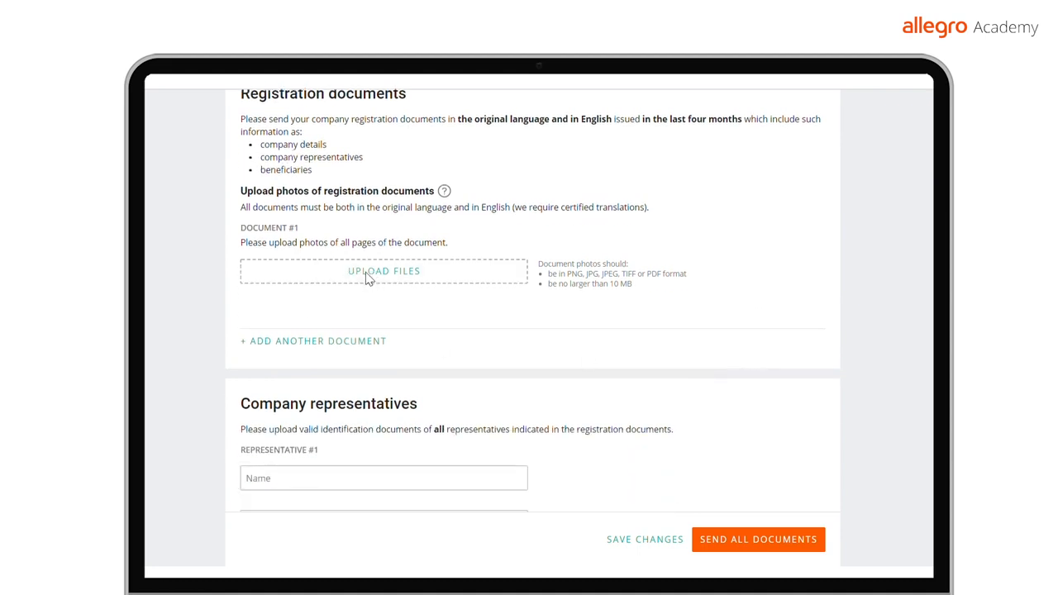
click(409, 335)
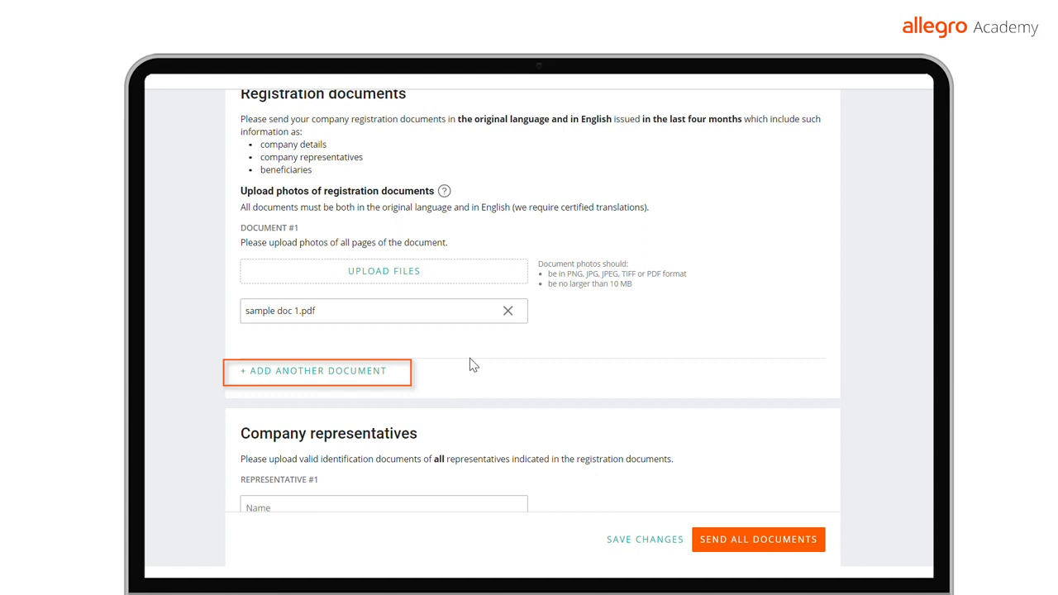
Step: Enter the first company representative's name and surname
scroll(471, 365, down, 2)
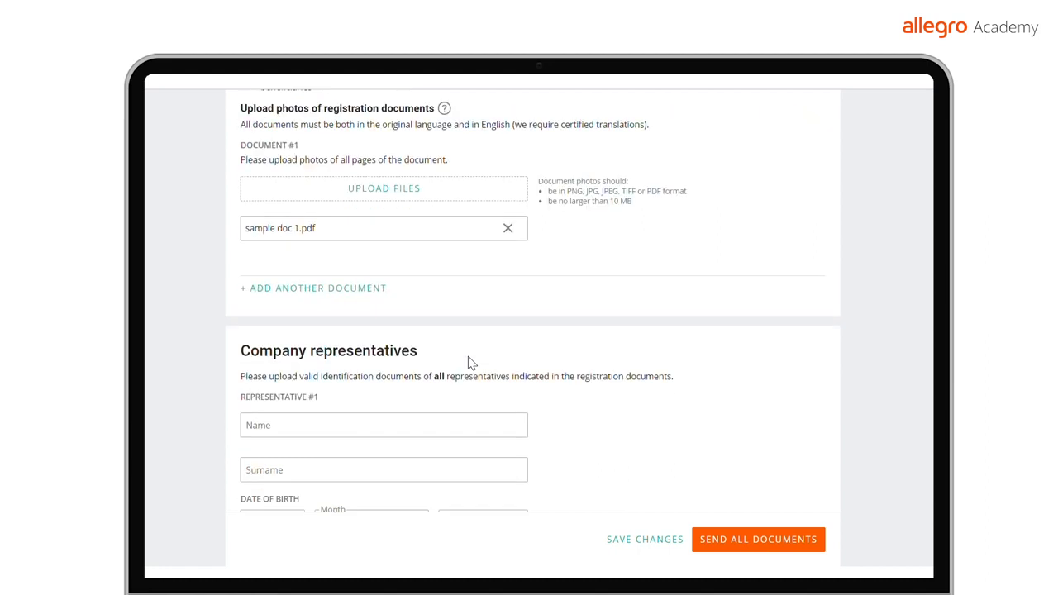
scroll(468, 361, down, 4)
click(387, 262)
text(Name)
key(Tab)
text(S)
Step: Enter the company representative's day, month and year of birth
click(282, 367)
text(12)
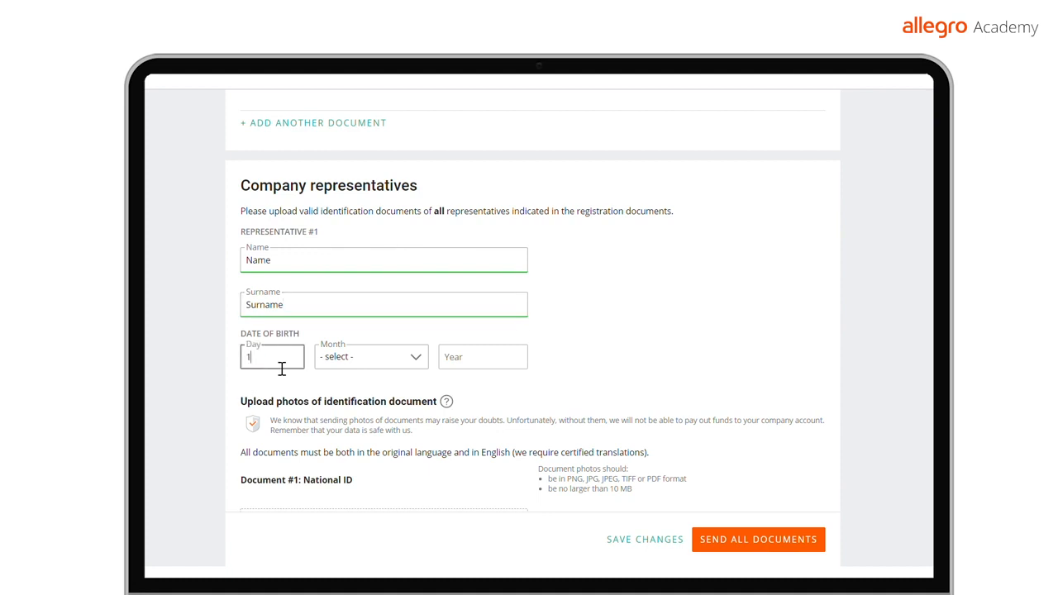
click(381, 360)
click(348, 235)
click(459, 357)
text(1988)
click(667, 328)
Step: Upload sample doc 2 (2).pdf as the back and front of the representative's national ID
scroll(668, 322, down, 4)
click(394, 361)
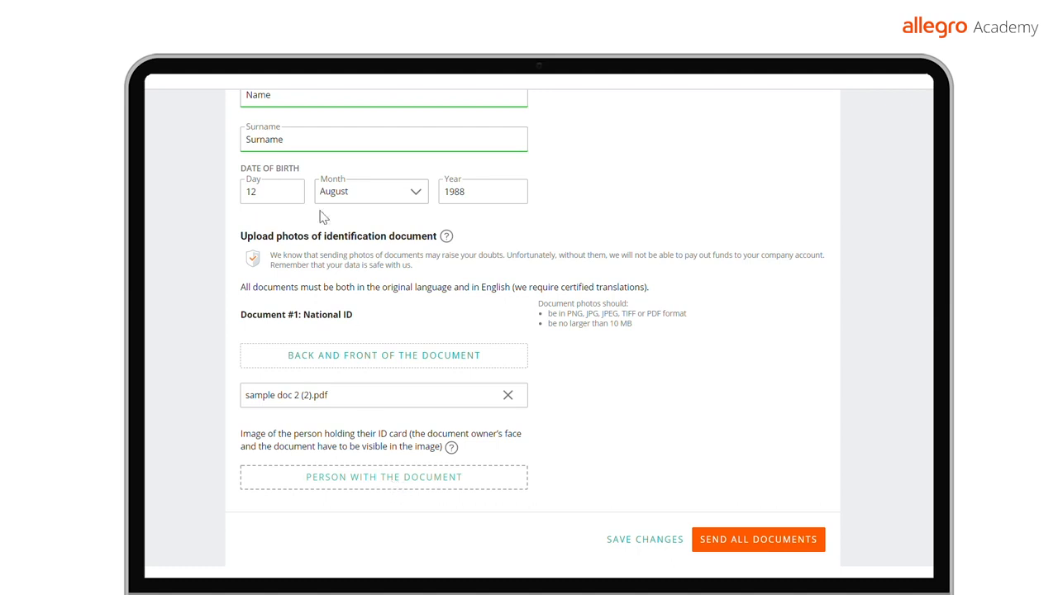
Step: Enter the first company beneficiary's name and surname
scroll(685, 371, down, 5)
click(422, 222)
text(Nname)
key(Tab)
text(Ssur)
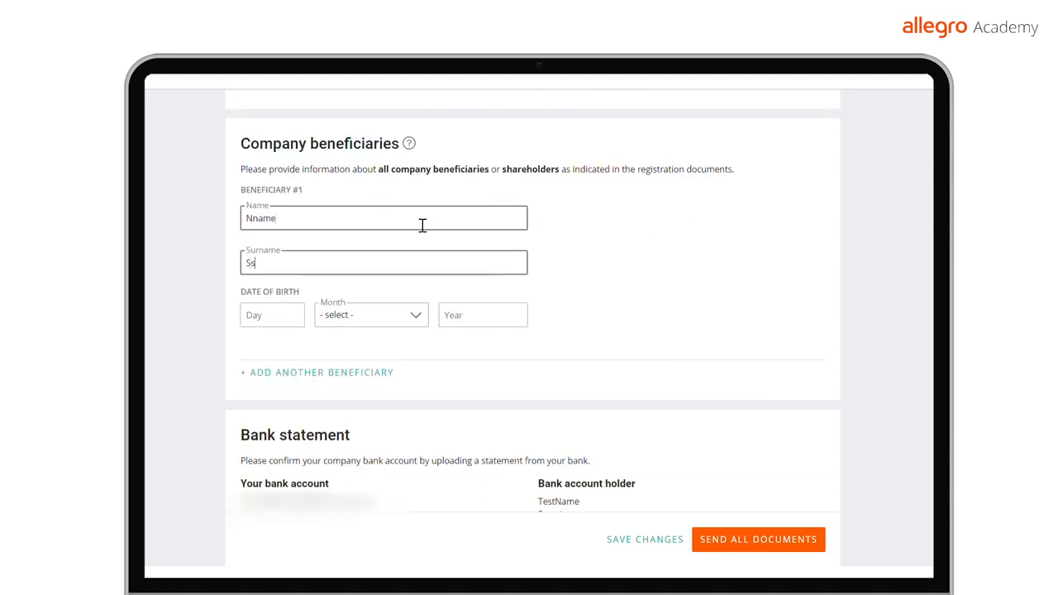
Step: Enter the company beneficiary's day, month and year of birth
click(265, 326)
text(12)
click(372, 315)
click(387, 162)
click(515, 317)
text(1994)
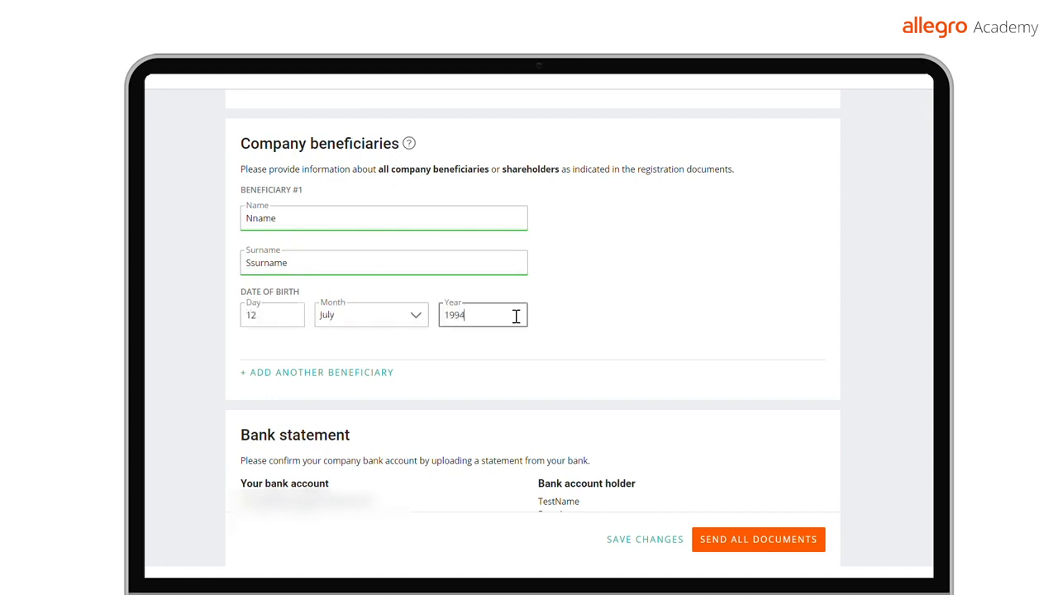
click(722, 350)
Step: Upload sample doc 2 (2).pdf as the bank statement and send all documents for verification
scroll(719, 352, down, 3)
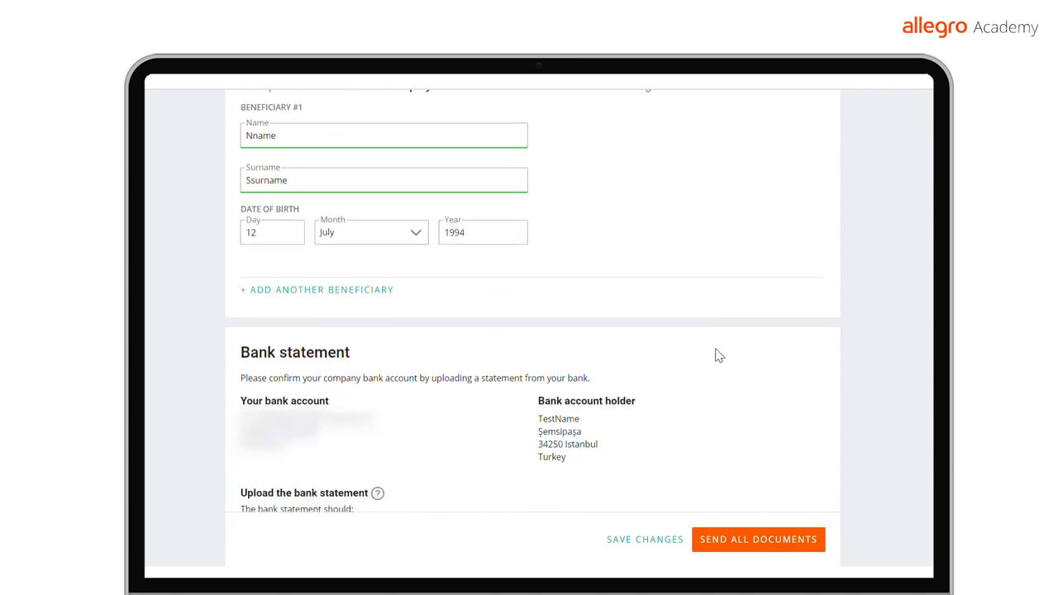
click(397, 427)
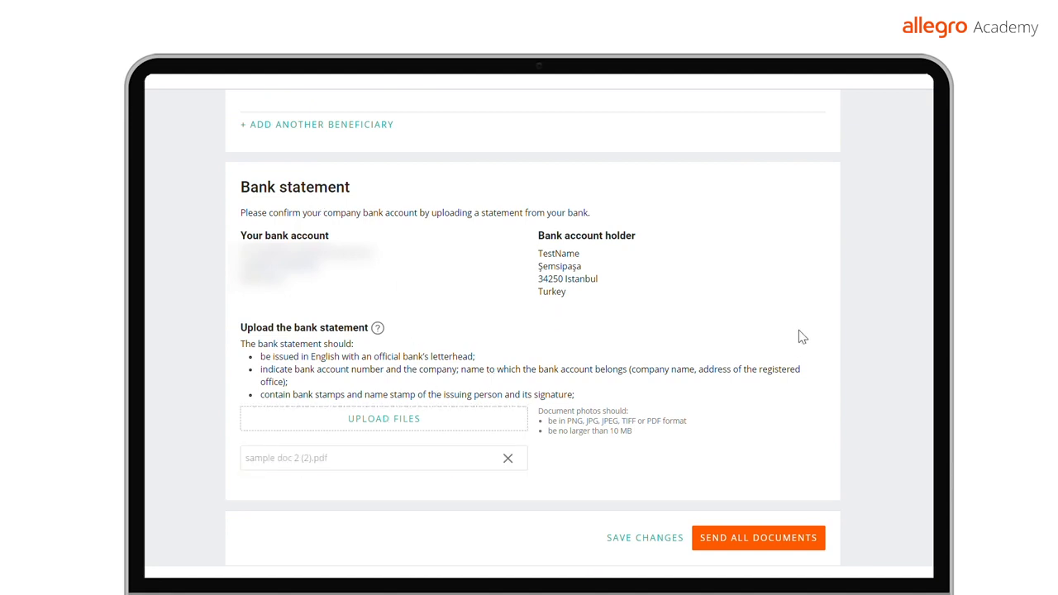
scroll(791, 335, down, 2)
click(761, 468)
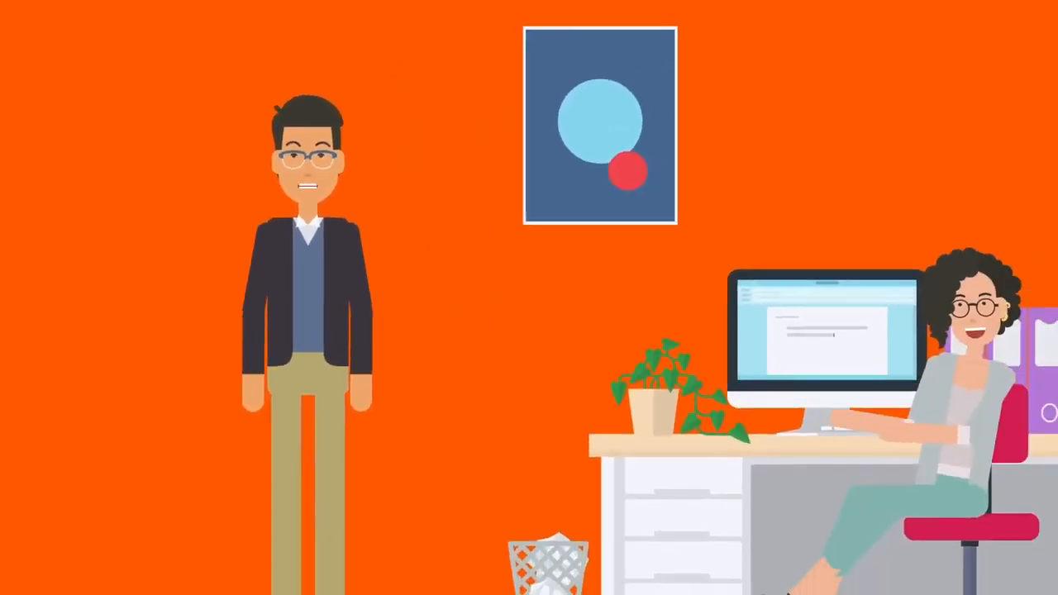